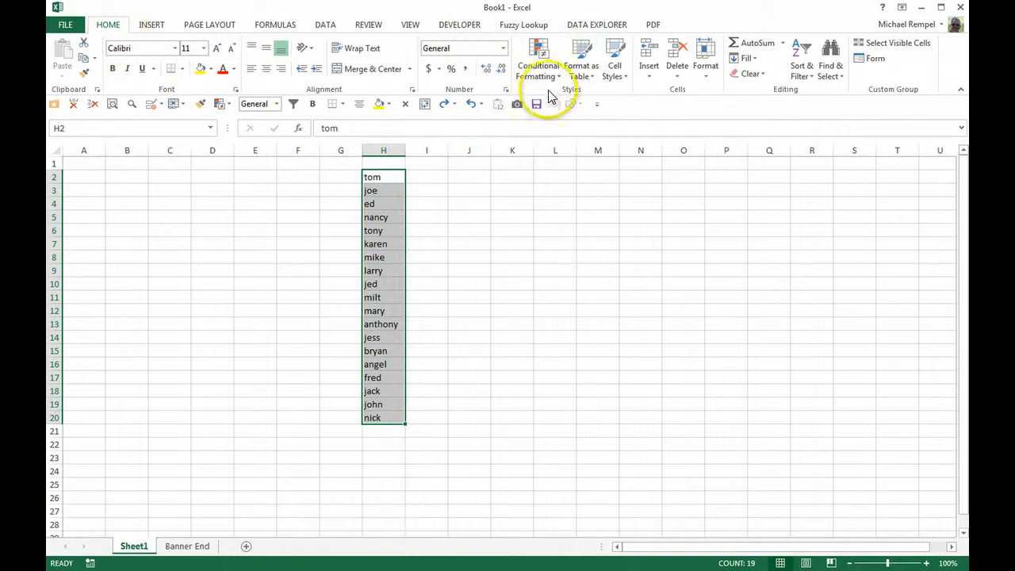
Step: Start a new conditional formatting rule for the list in H2:H20 that formats only duplicate values
click(553, 77)
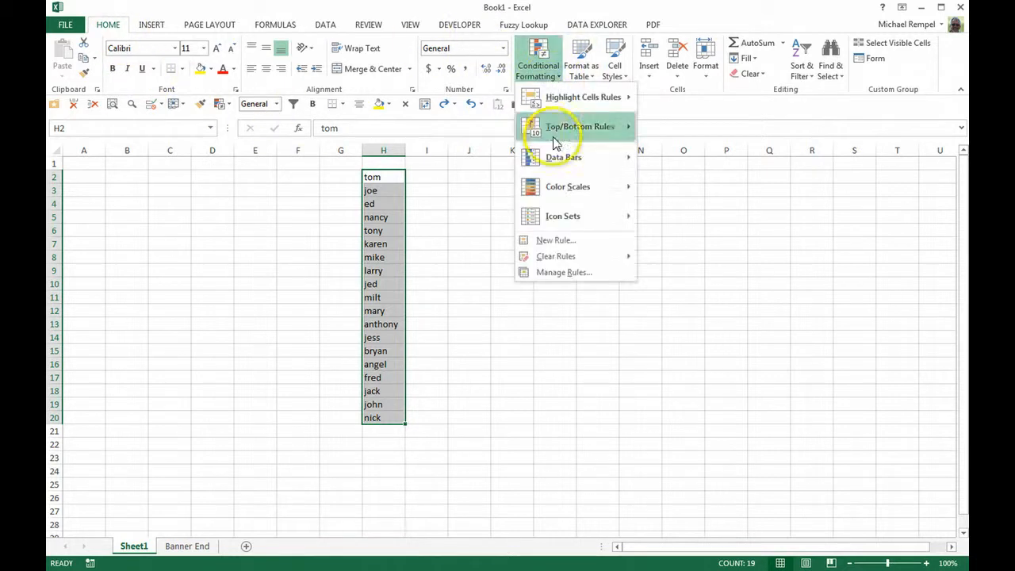
click(546, 240)
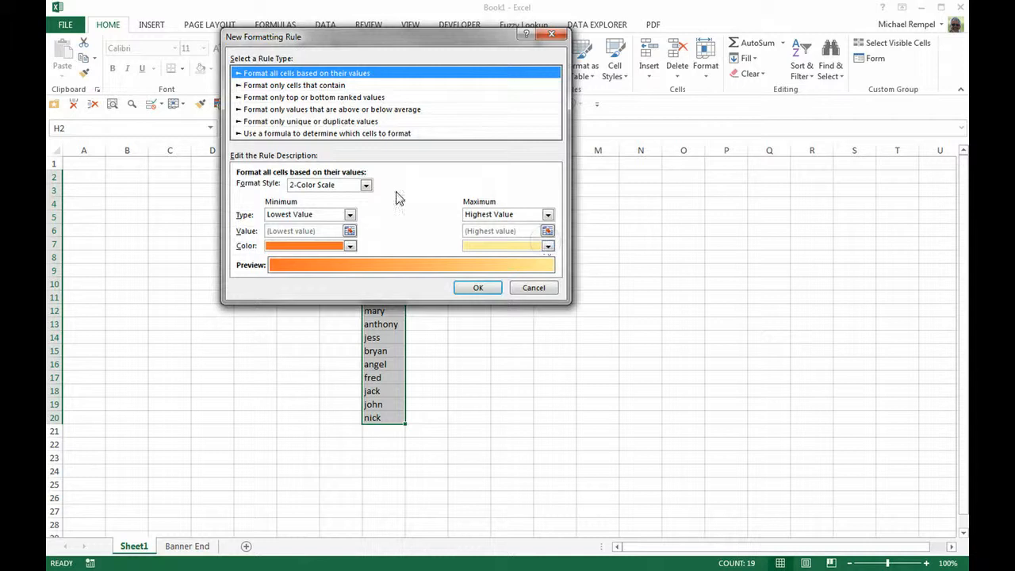
drag(342, 37, 545, 168)
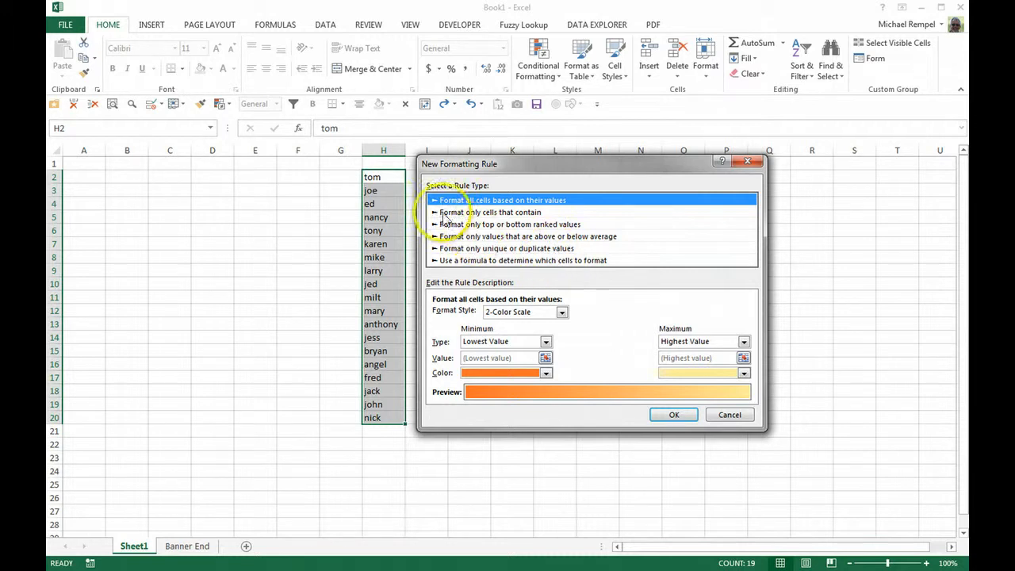
click(482, 248)
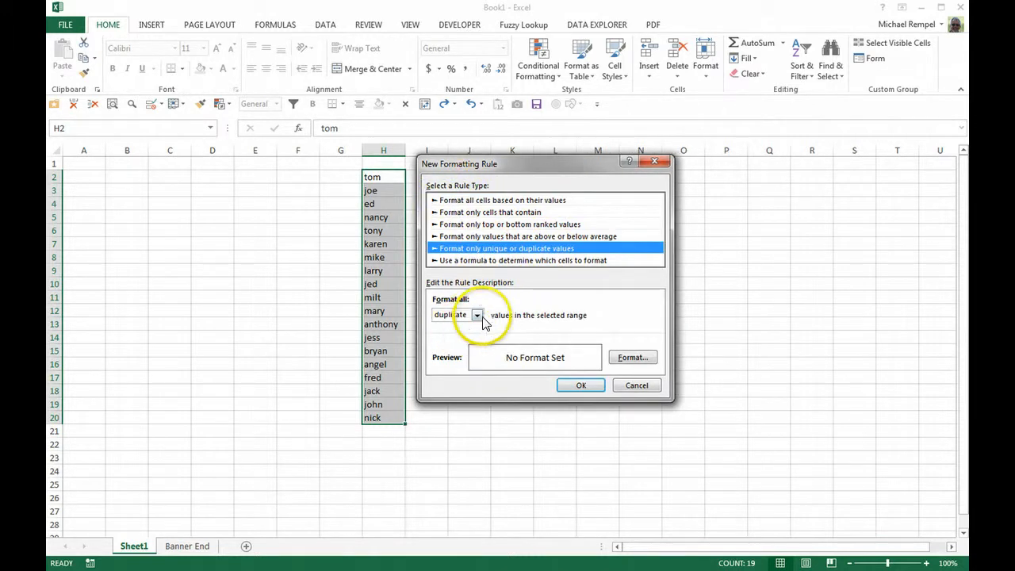
click(476, 315)
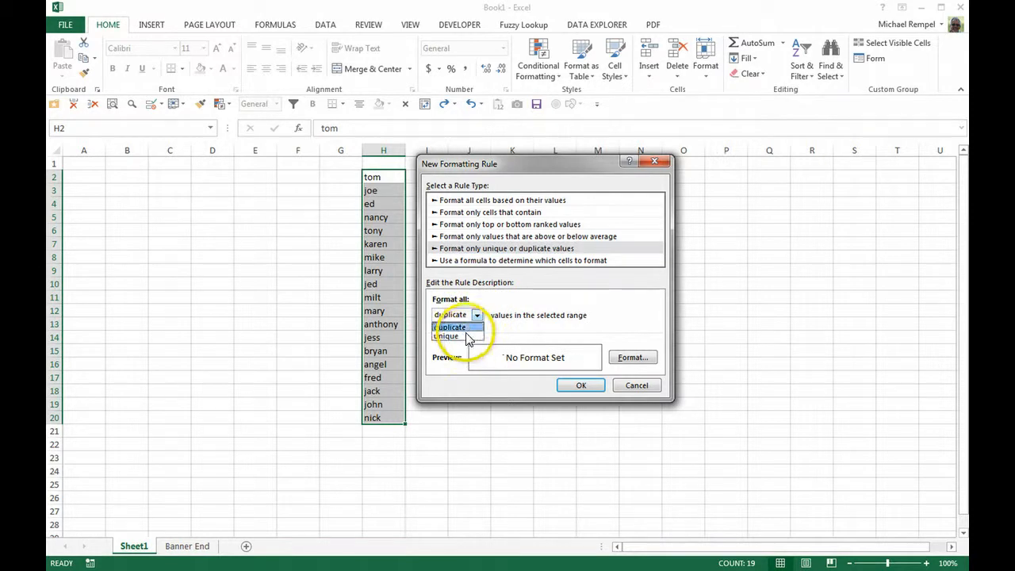
click(461, 328)
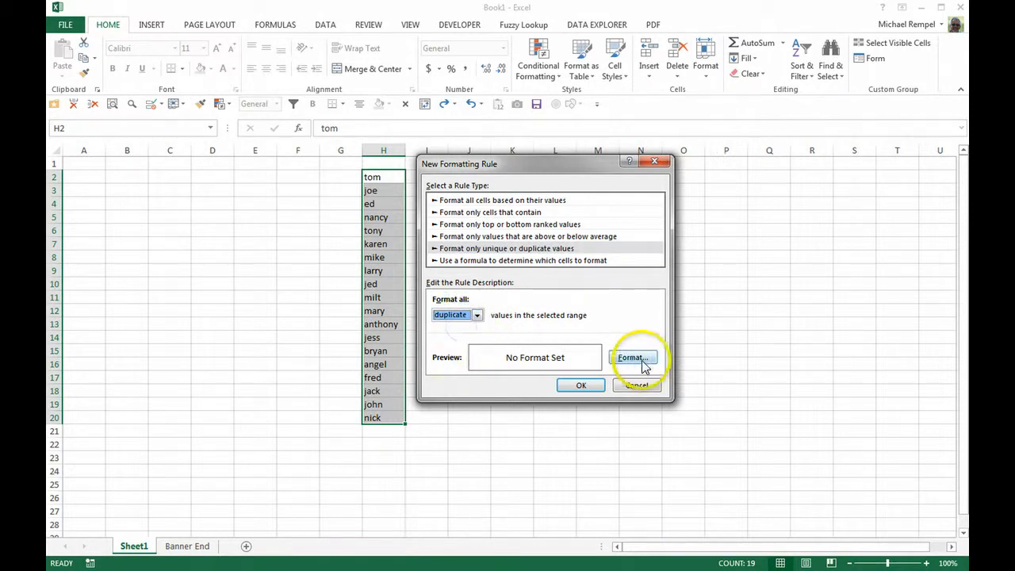
Step: Give the duplicate-values rule a yellow fill and apply it to the list
click(640, 358)
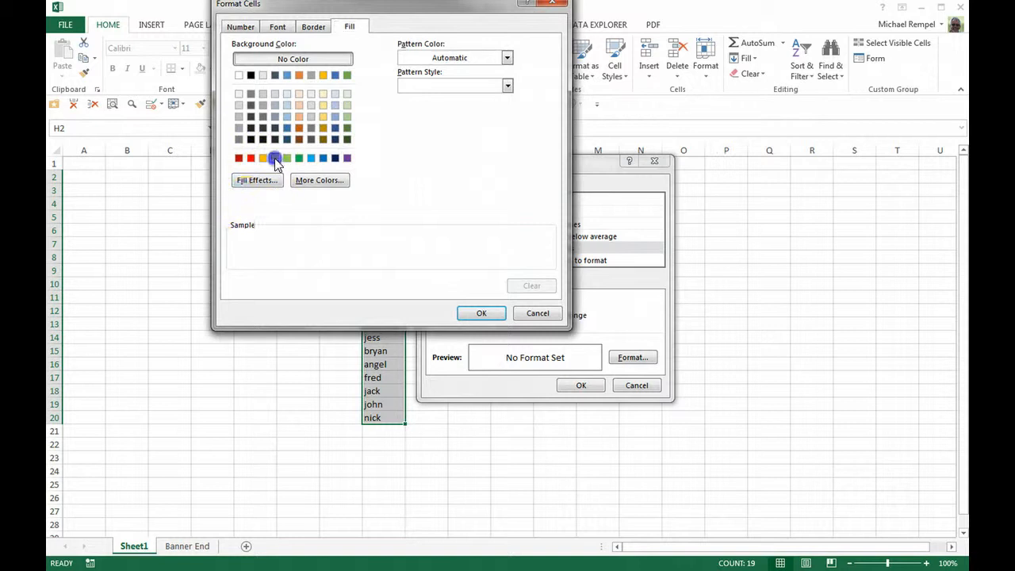
click(274, 158)
click(471, 314)
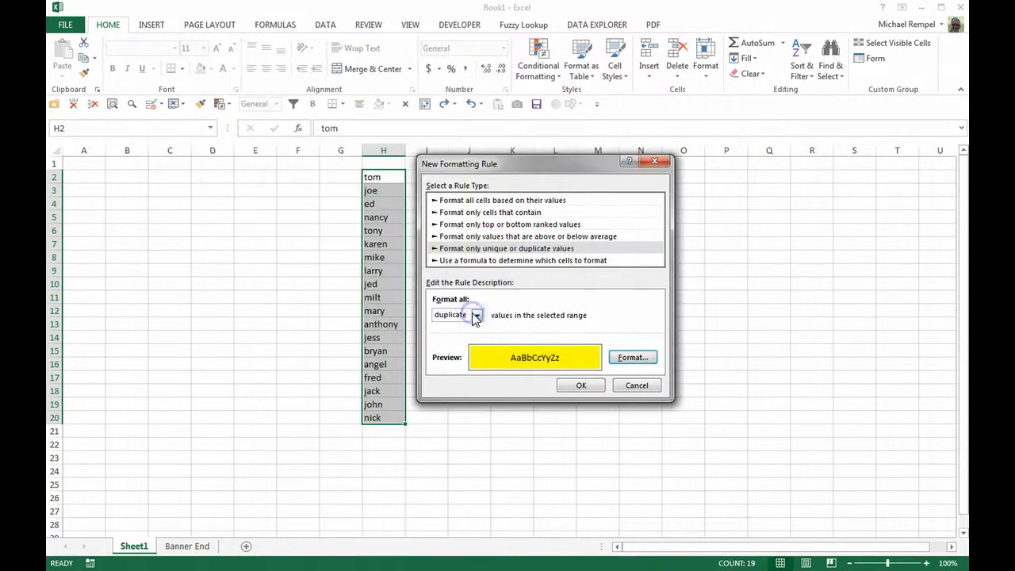
click(576, 386)
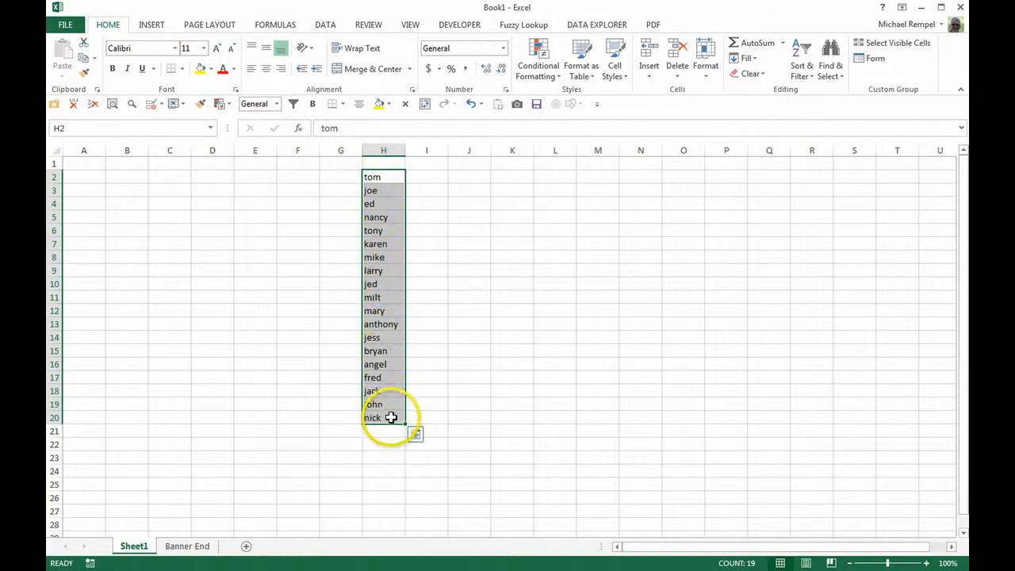
click(433, 406)
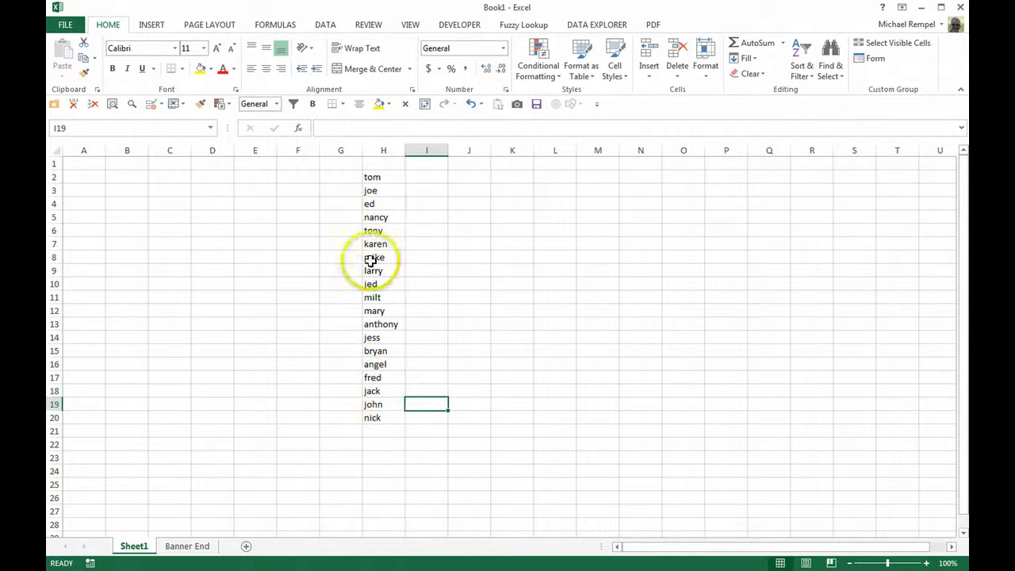
Step: Test the rule by overwriting H17 with the same first name as in H4, and undo the entry
click(372, 378)
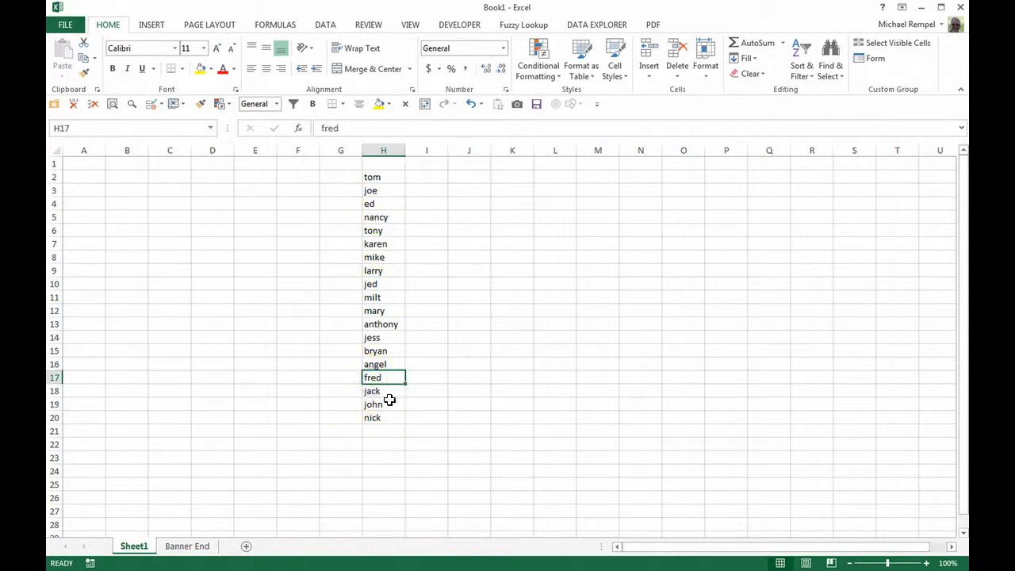
text(ed)
key(Return)
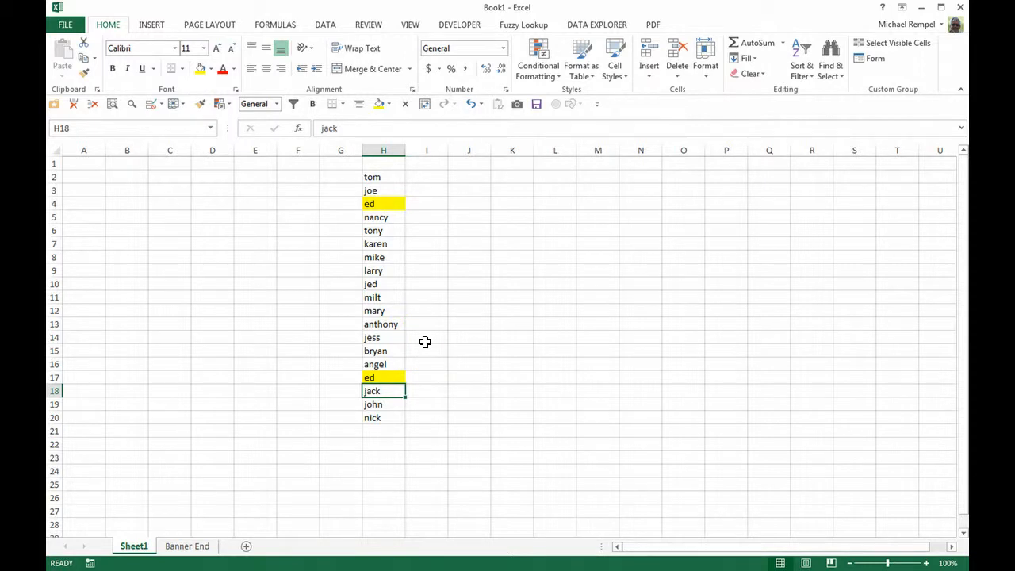
key(ctrl+z)
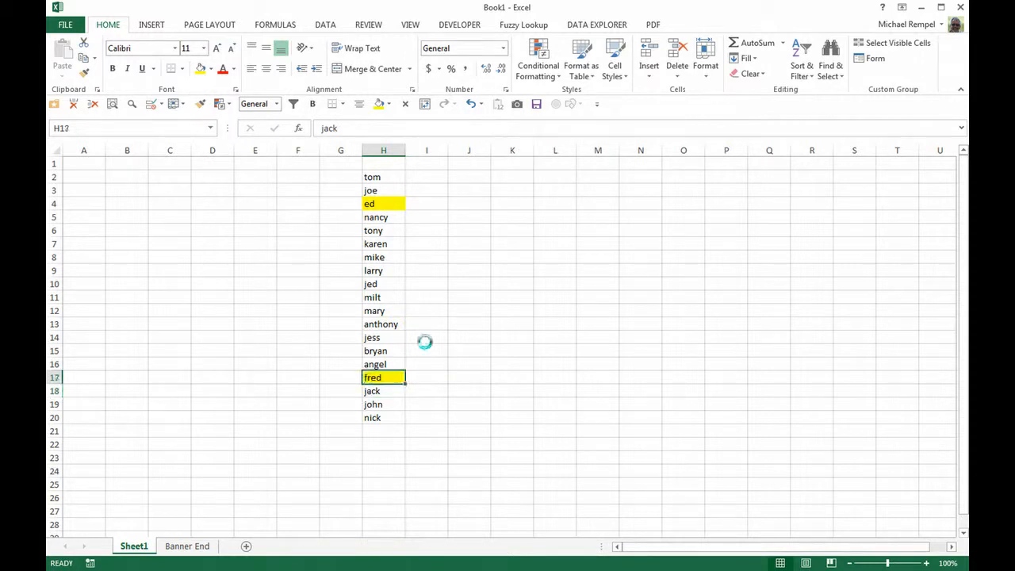
Step: Select H21 below the list and review the conditional formatting rules for This Worksheet, including the range they apply to
click(389, 433)
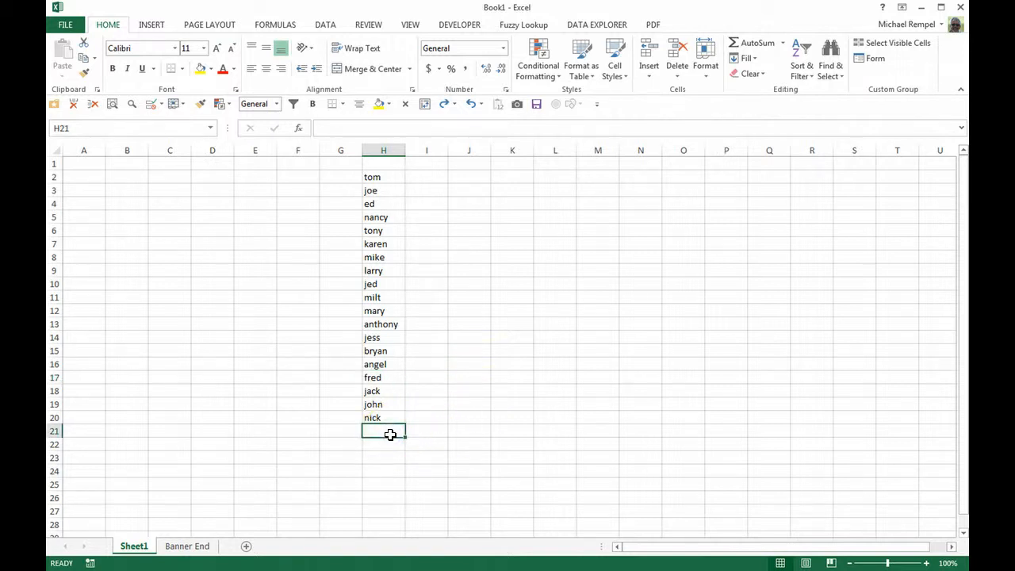
click(539, 71)
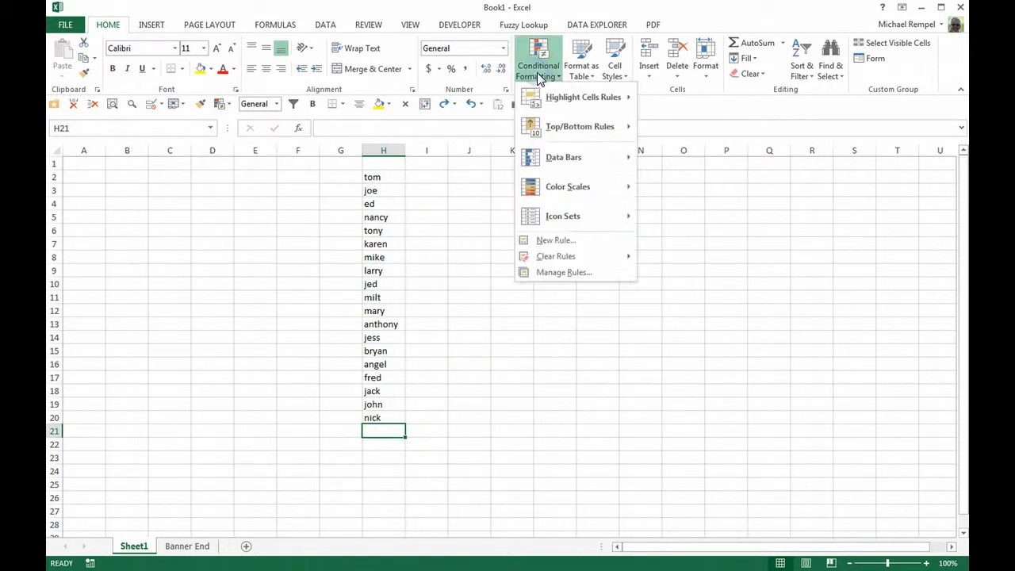
click(562, 272)
click(534, 206)
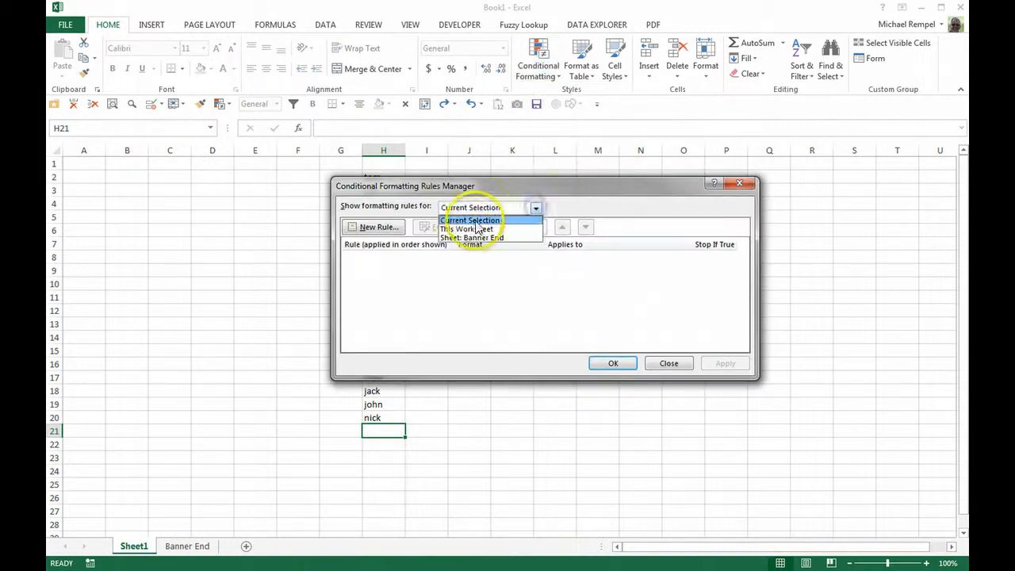
click(476, 223)
click(535, 208)
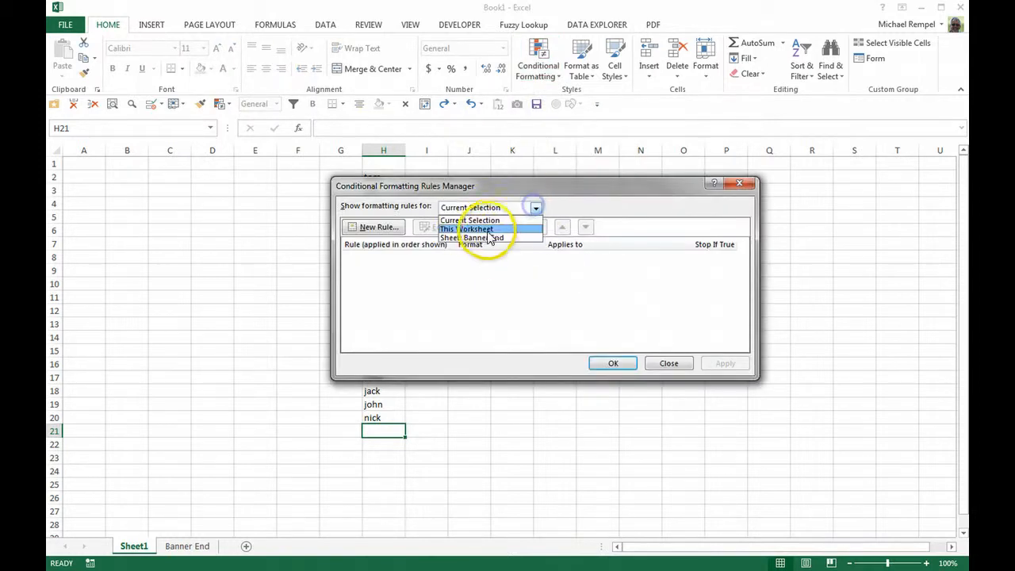
click(479, 229)
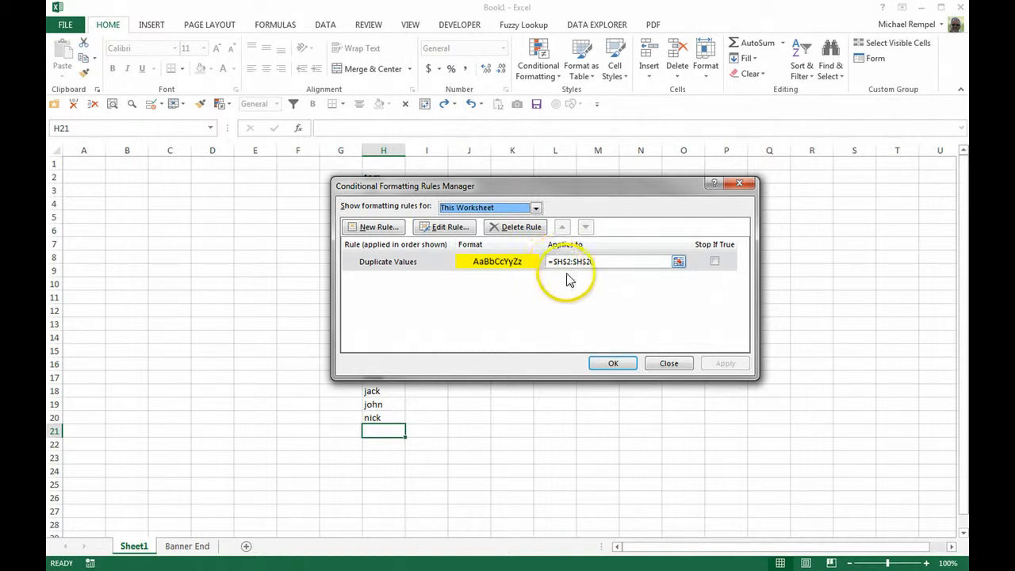
click(669, 364)
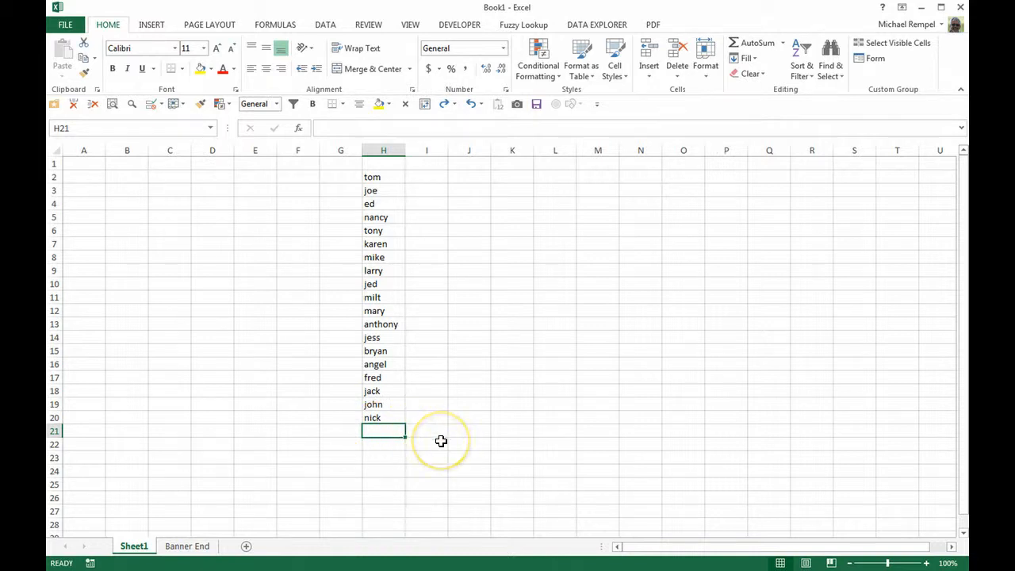
Step: Append five first names in H21:H25, repeating existing list entries in H22, H23 and H25
text(jane)
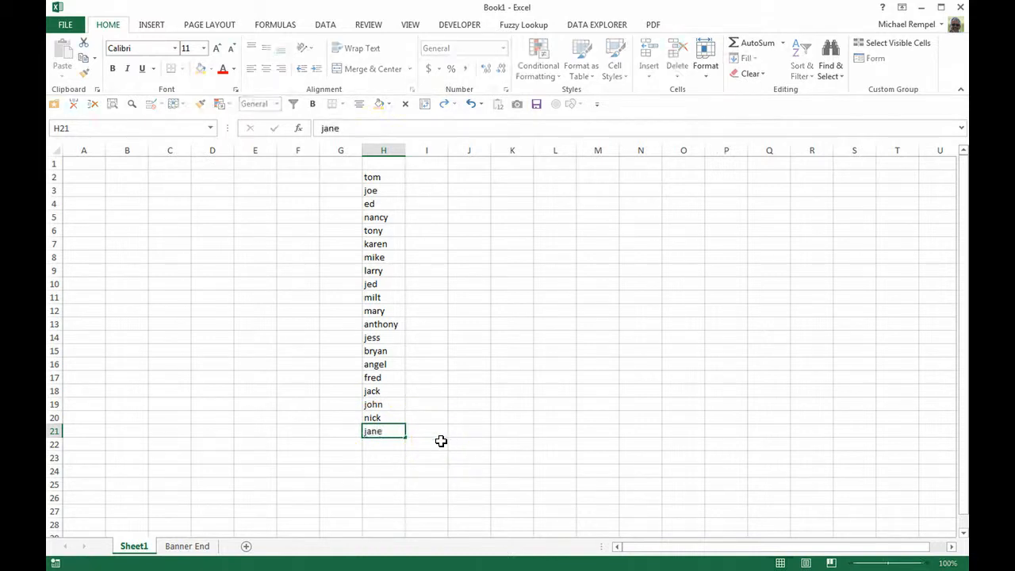
key(Return)
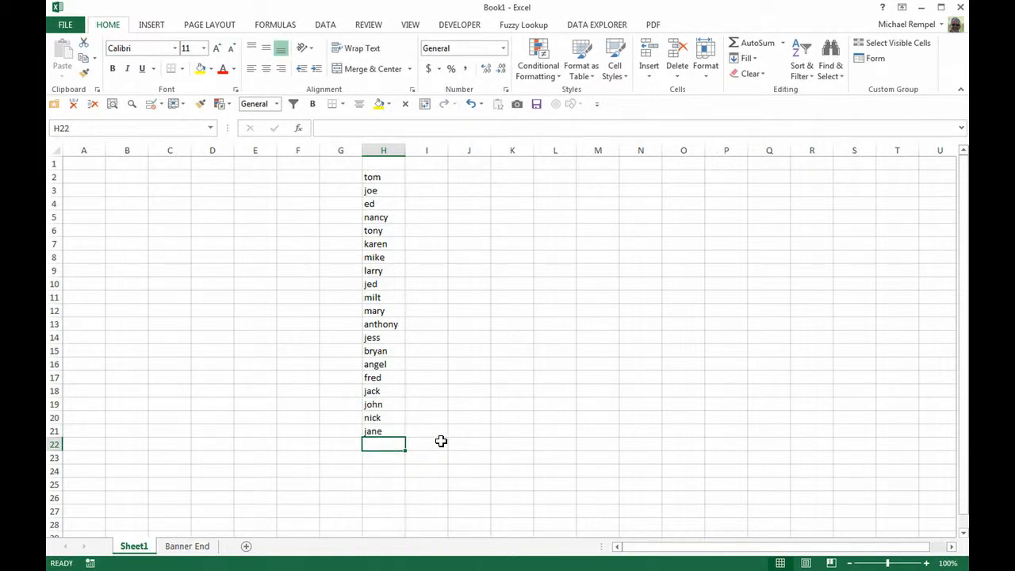
text(mike)
key(Return)
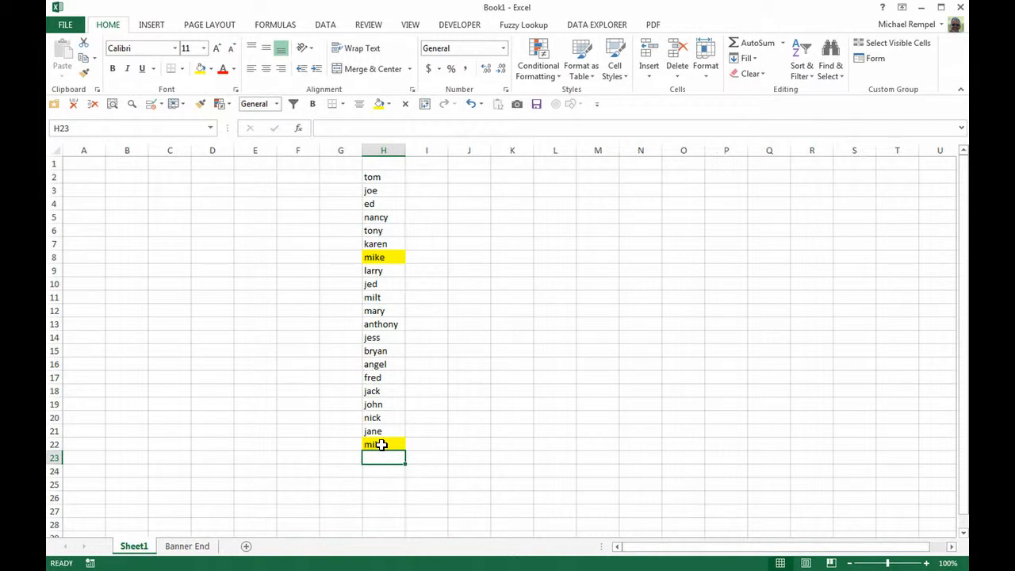
text(milt)
key(Return)
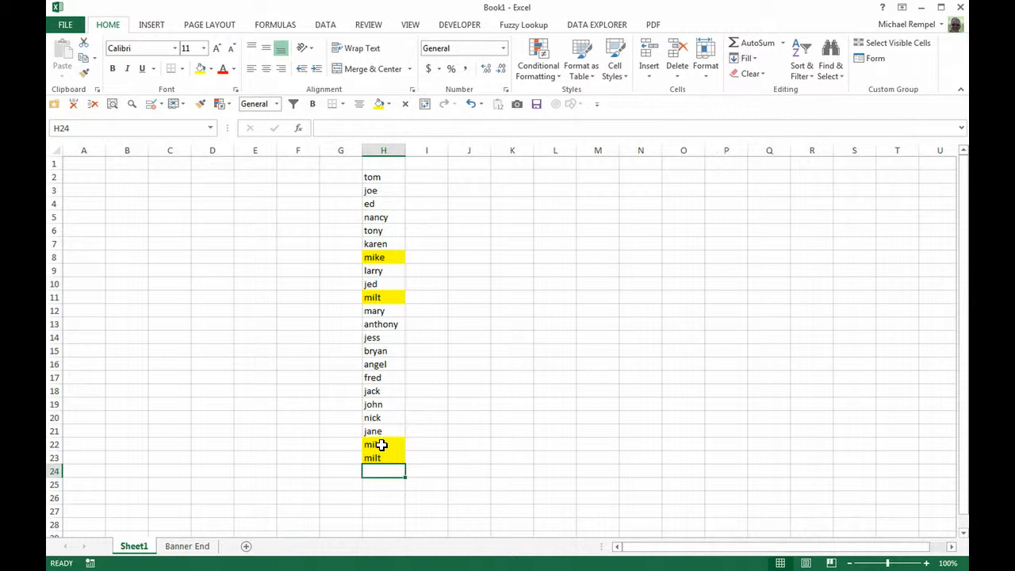
text(fiona)
key(Return)
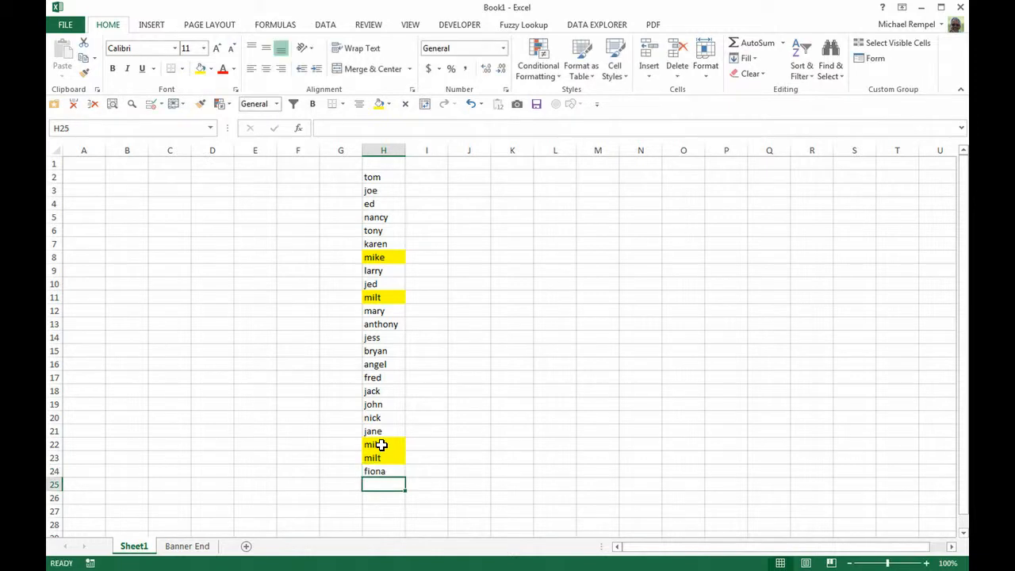
text(john)
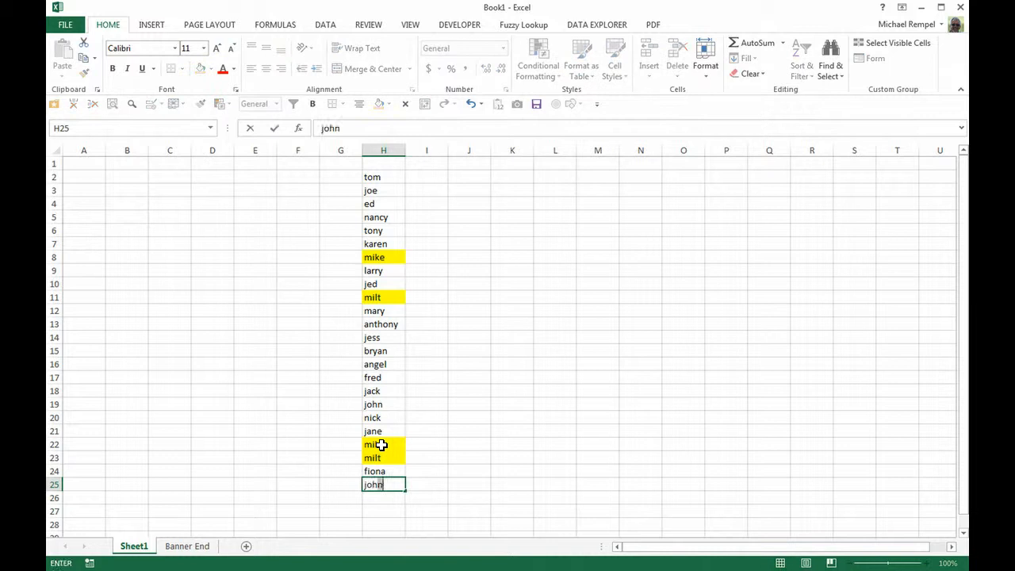
key(Return)
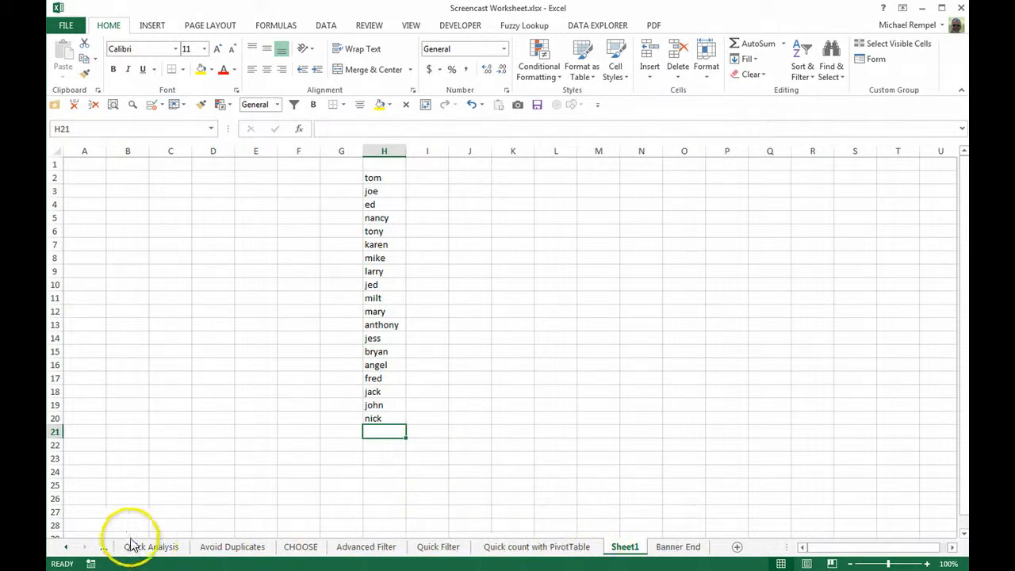
Step: In the Screencast Worksheet workbook, browse the sheet tabs and the sheet choices offered in the Conditional Formatting Rules Manager
click(64, 547)
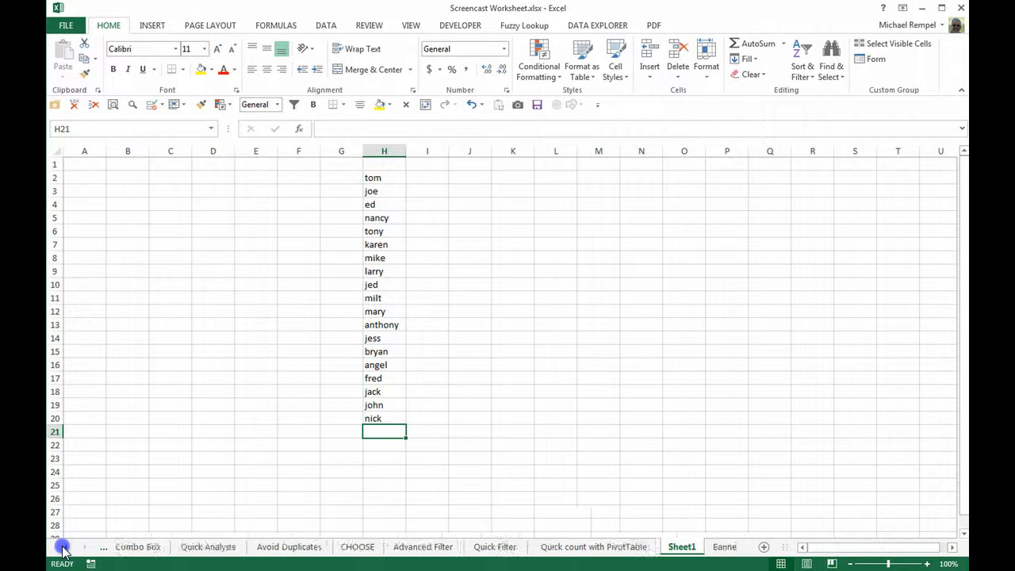
drag(63, 547, 87, 547)
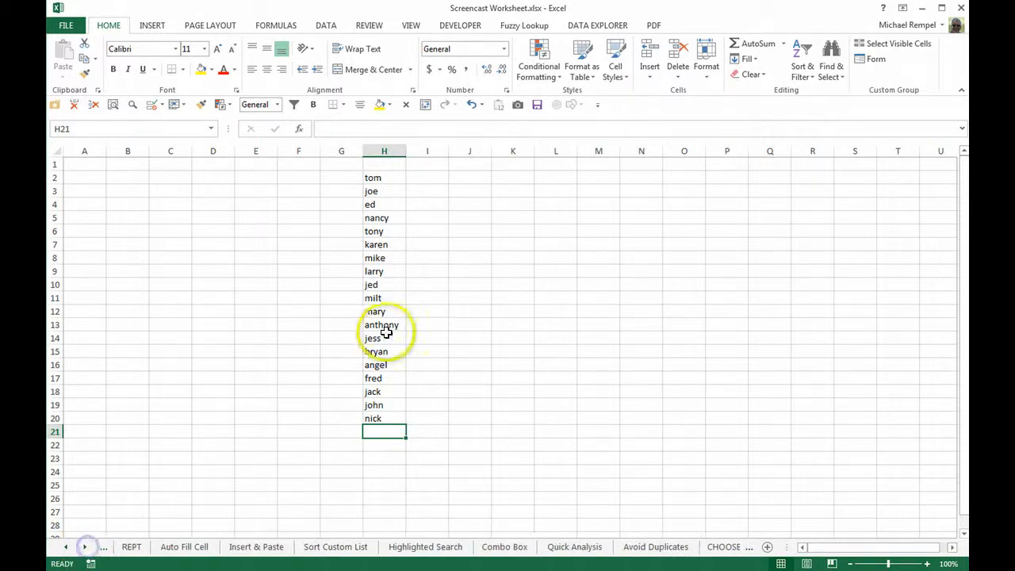
click(540, 79)
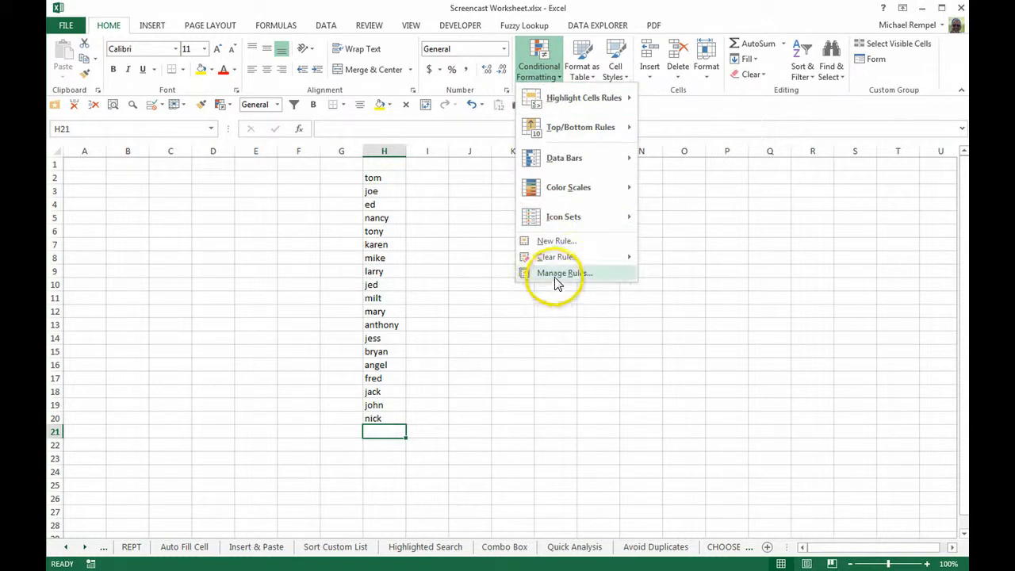
click(553, 273)
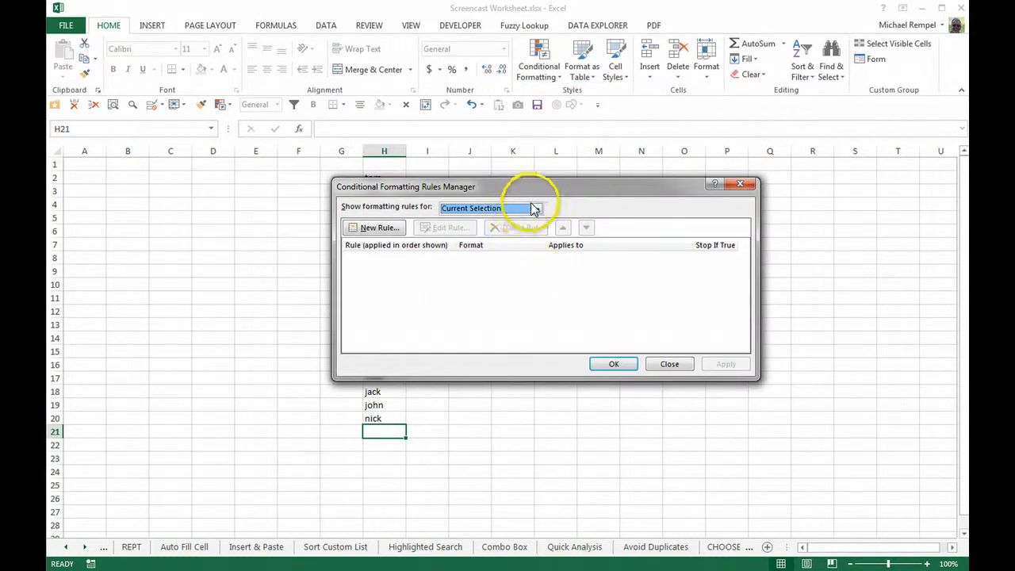
click(536, 209)
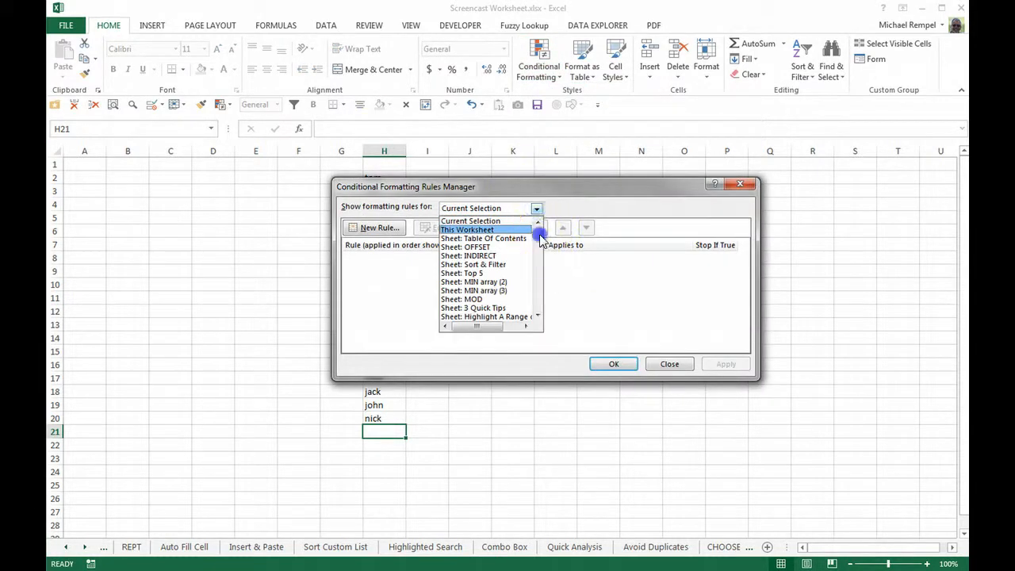
click(541, 261)
drag(540, 262, 530, 236)
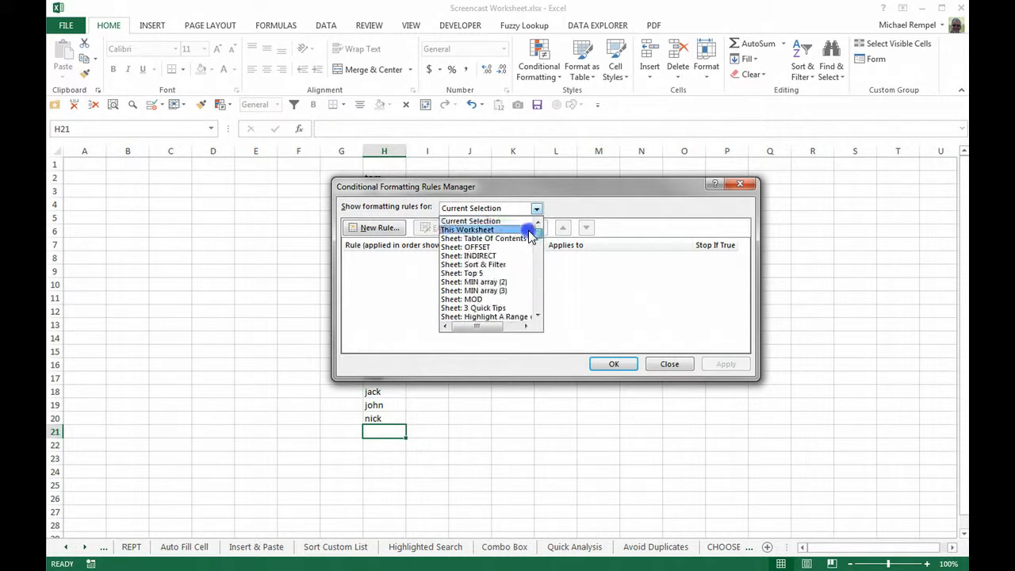
click(658, 364)
click(669, 364)
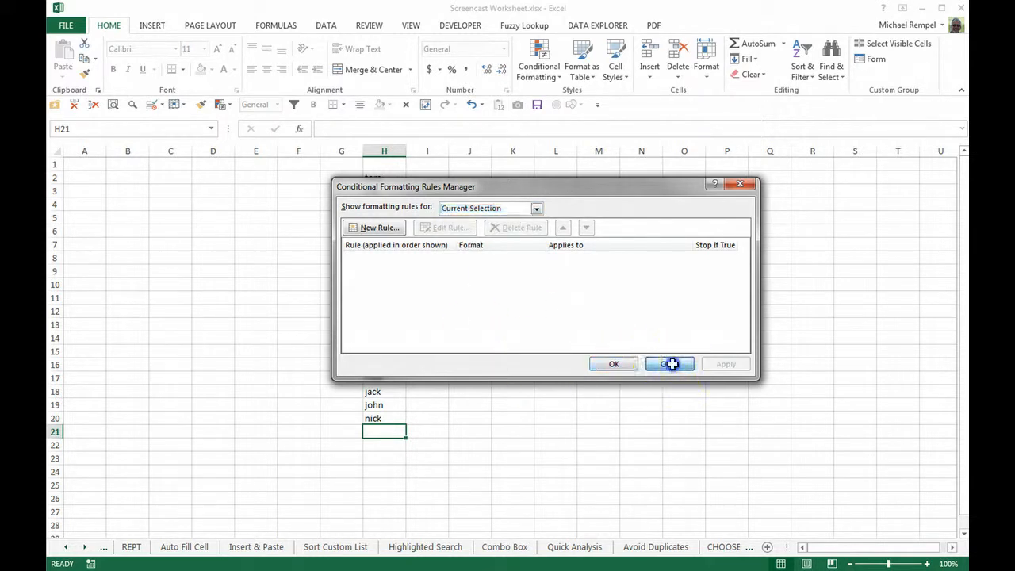
Step: Create a conditional formatting rule for H2:H20 that formats only duplicate values with a yellow fill
drag(380, 178, 398, 408)
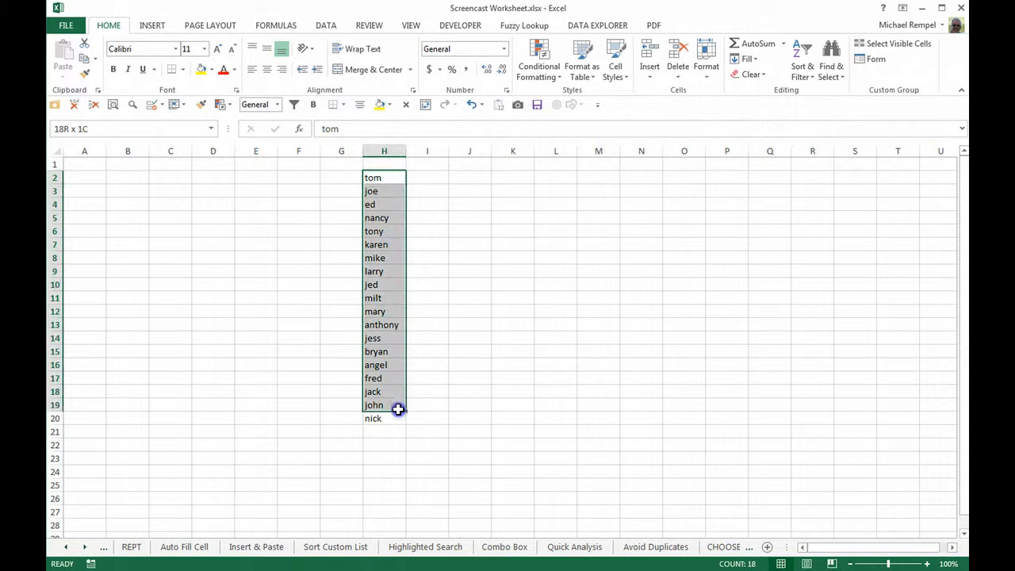
click(546, 81)
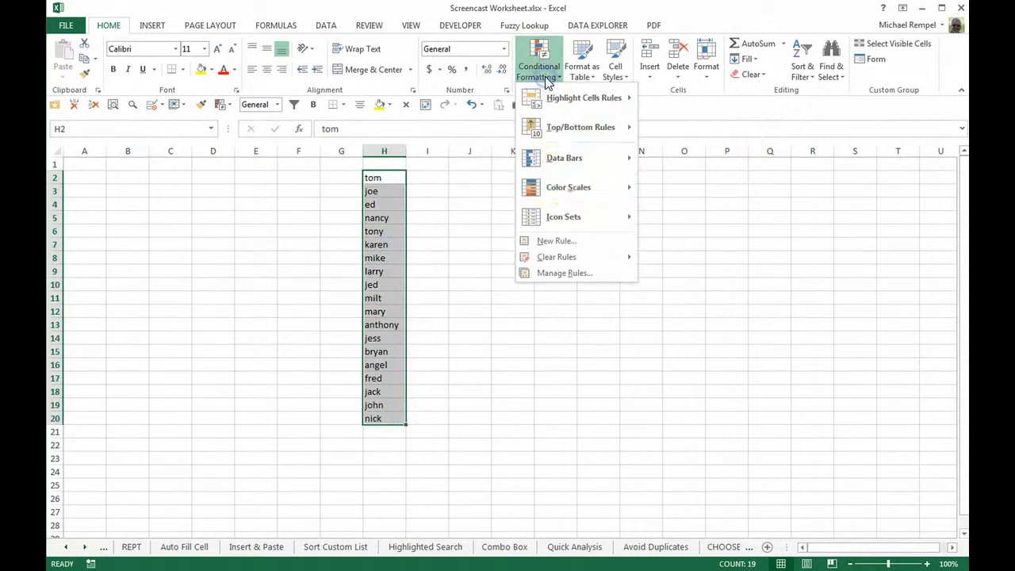
click(560, 241)
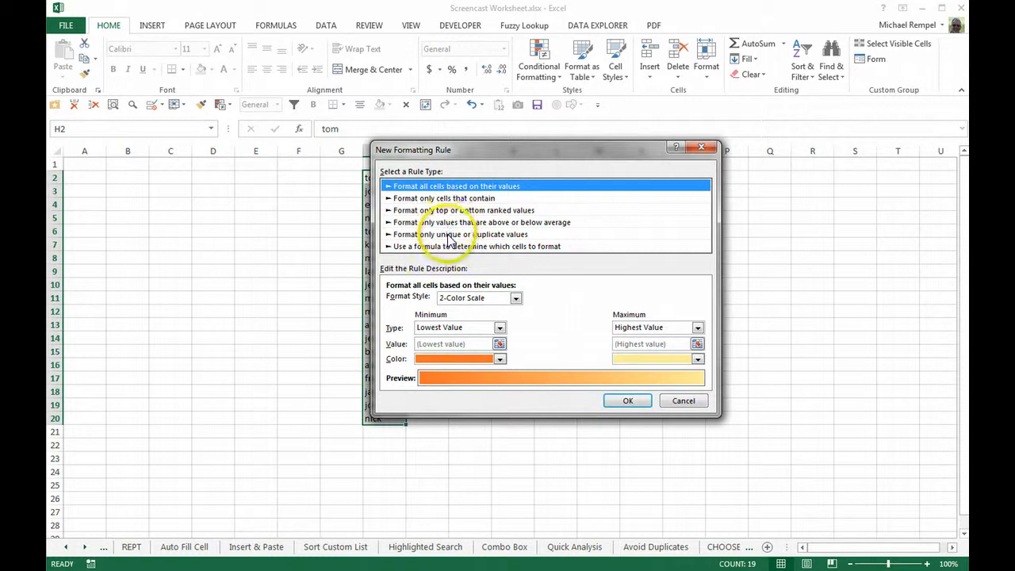
click(450, 234)
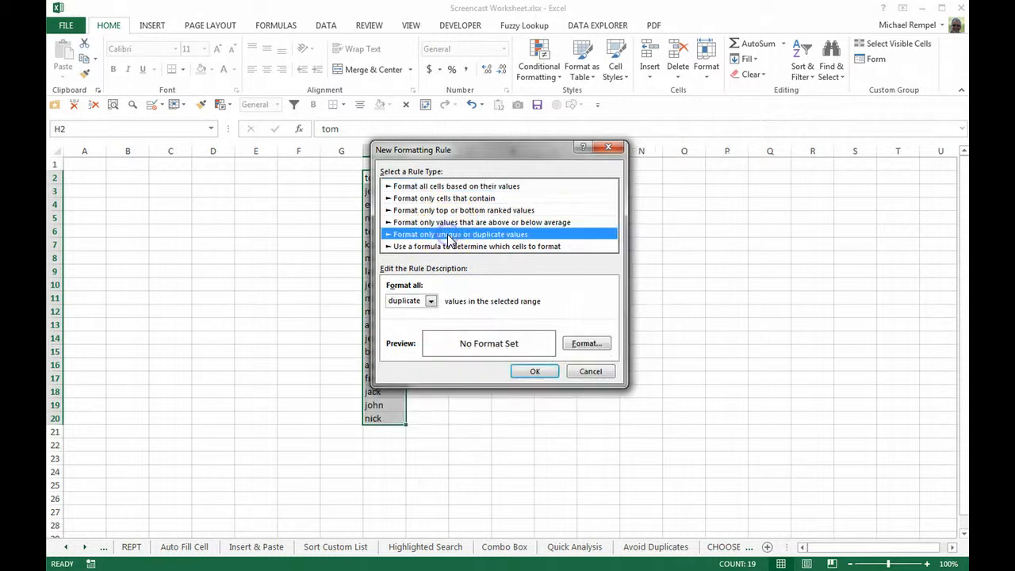
click(577, 341)
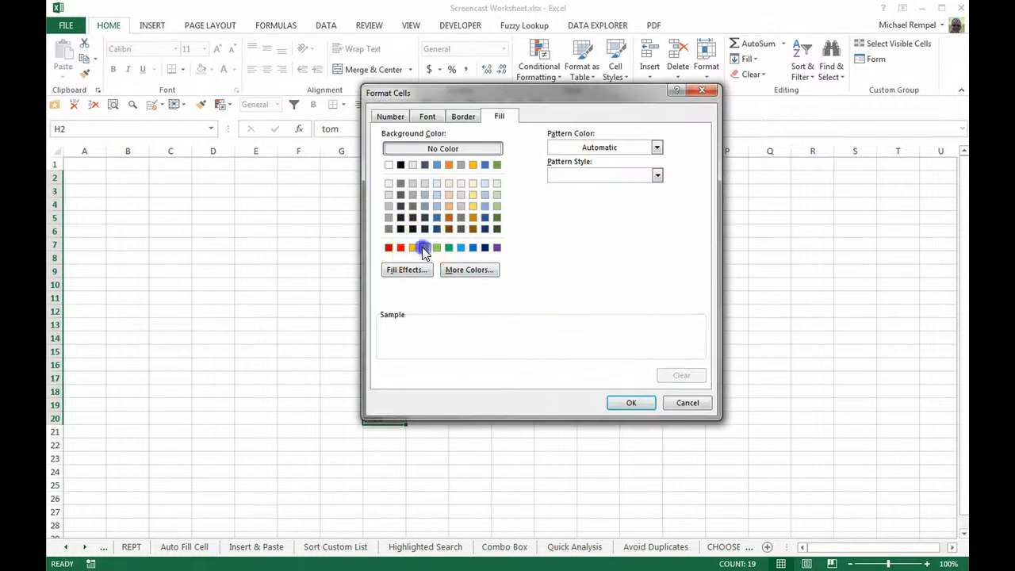
click(422, 247)
click(629, 402)
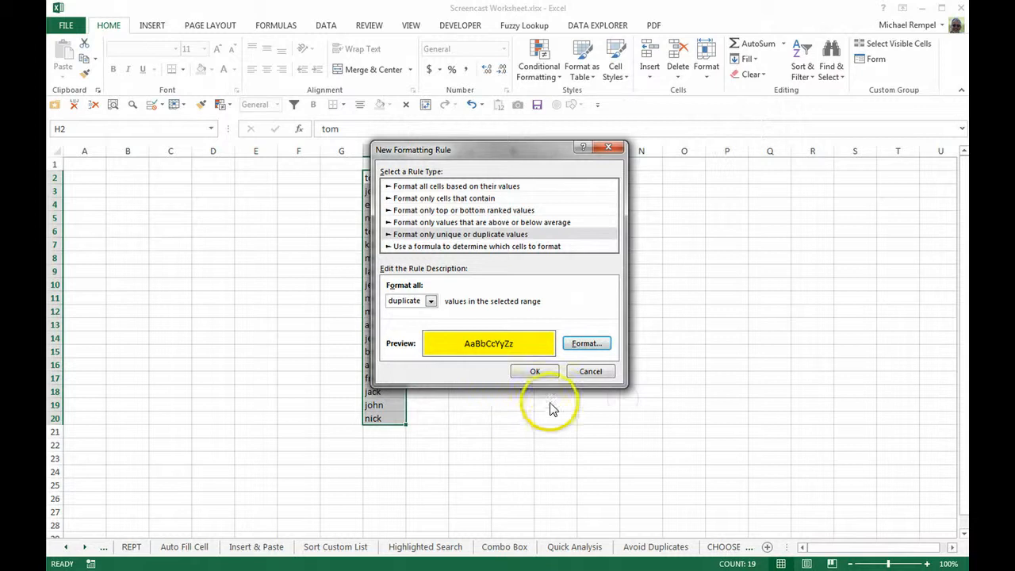
click(530, 371)
Step: Test the new rule by replacing the entry in H17 with the first name from H4, and undo the replacement
click(393, 380)
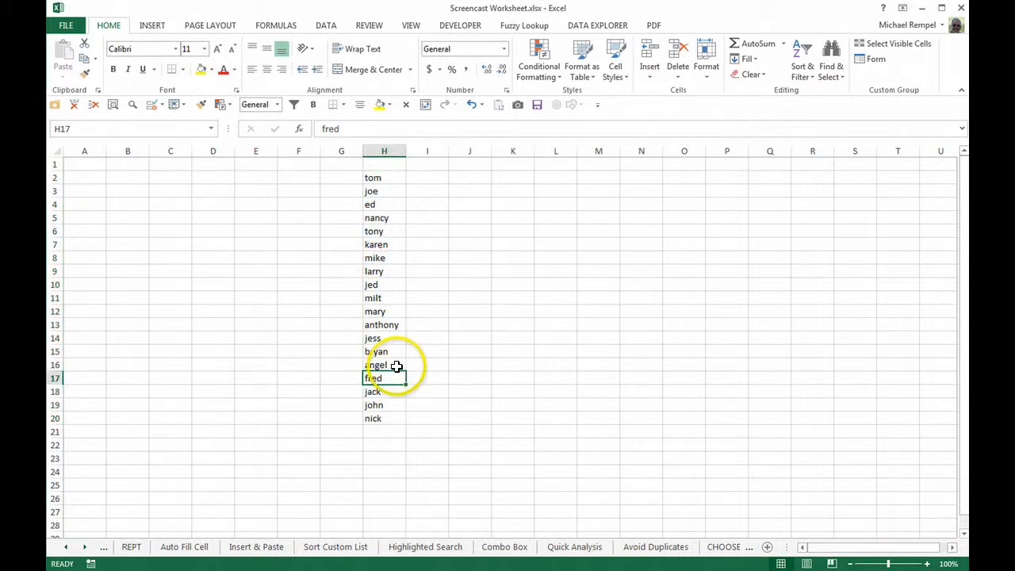
text(ed)
key(Return)
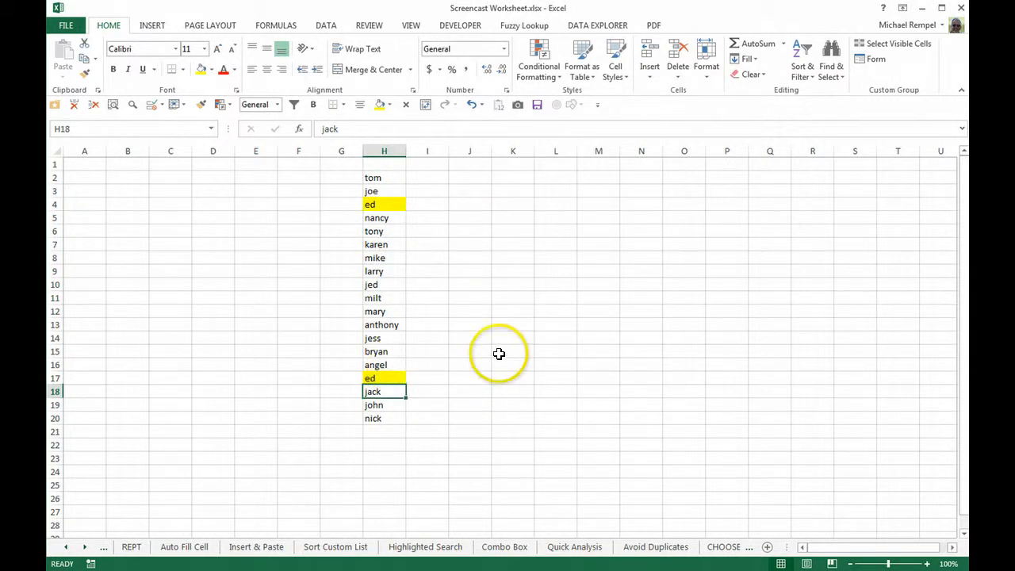
key(ctrl+z)
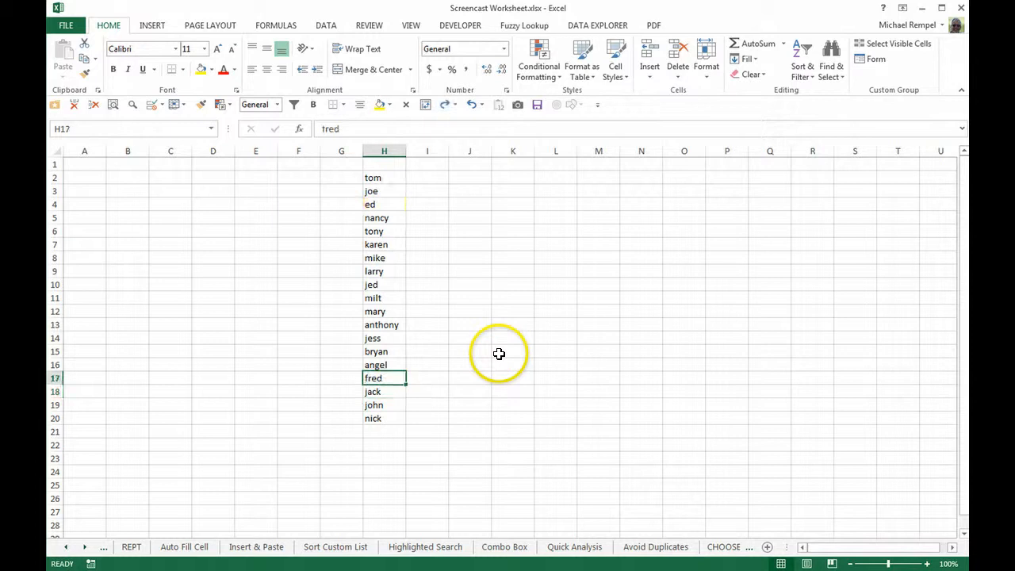
Step: Add a repeat of the first name from H4 in H21, directly below the list
click(375, 430)
text(ed)
key(Return)
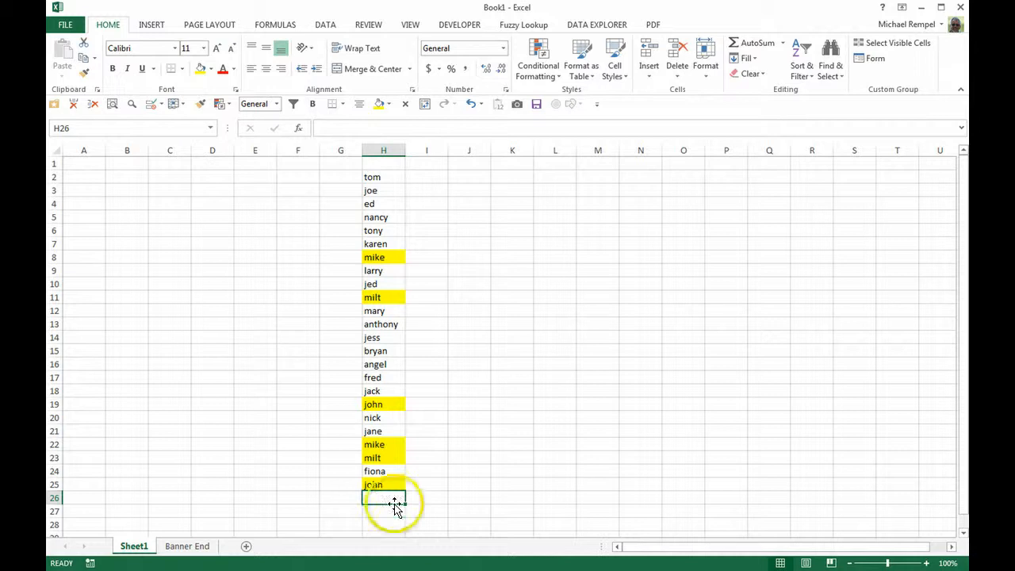
Step: Show the Banner End sheet of the Book1 workbook
click(179, 549)
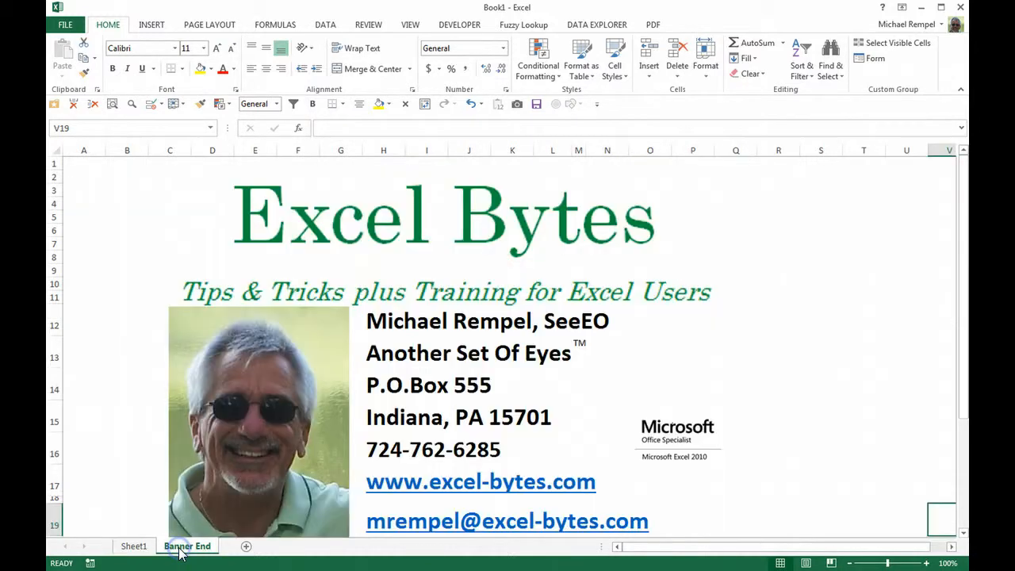